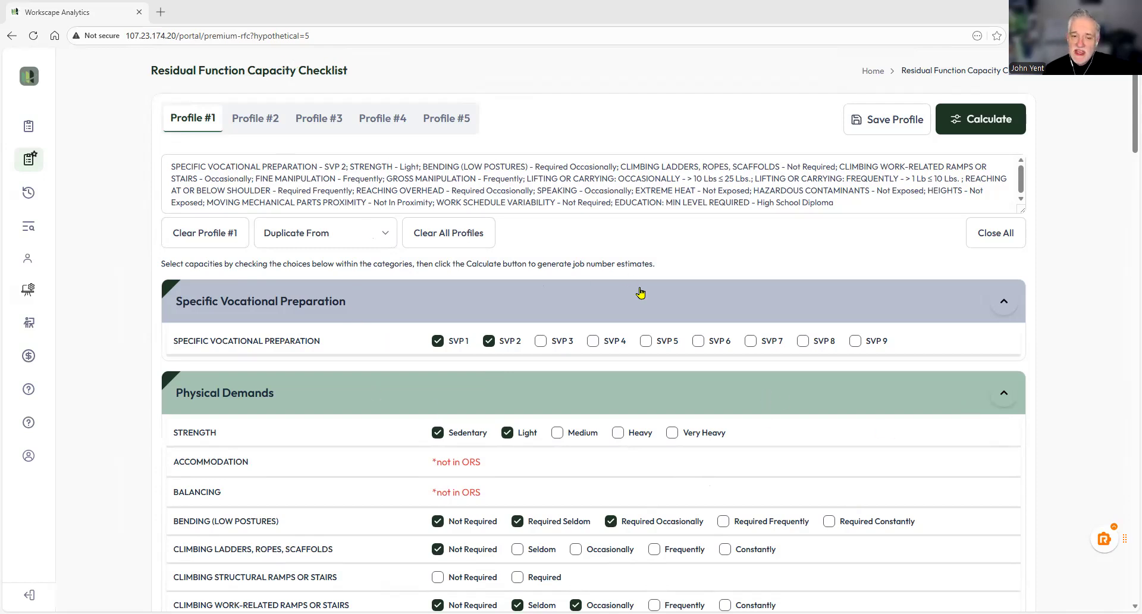
Step: Review the Profile #1 checklist selections and calculate the job number estimates
{"action": "scroll", "coordinate": [683, 300], "scroll_direction": "down", "scroll_amount": 2}
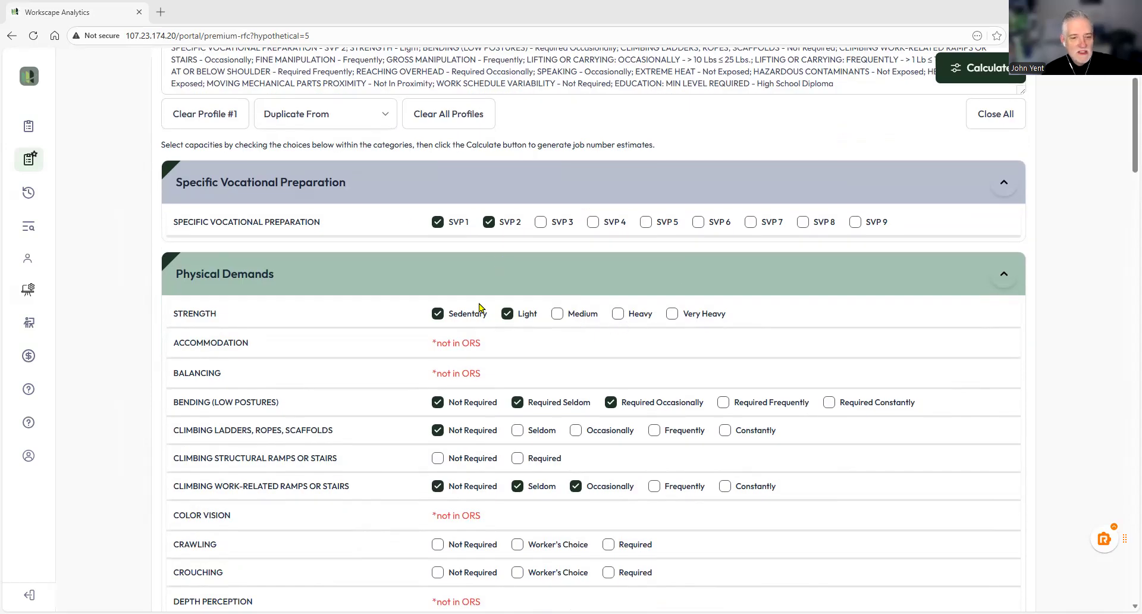
{"action": "scroll", "coordinate": [842, 357], "scroll_direction": "down", "scroll_amount": 2}
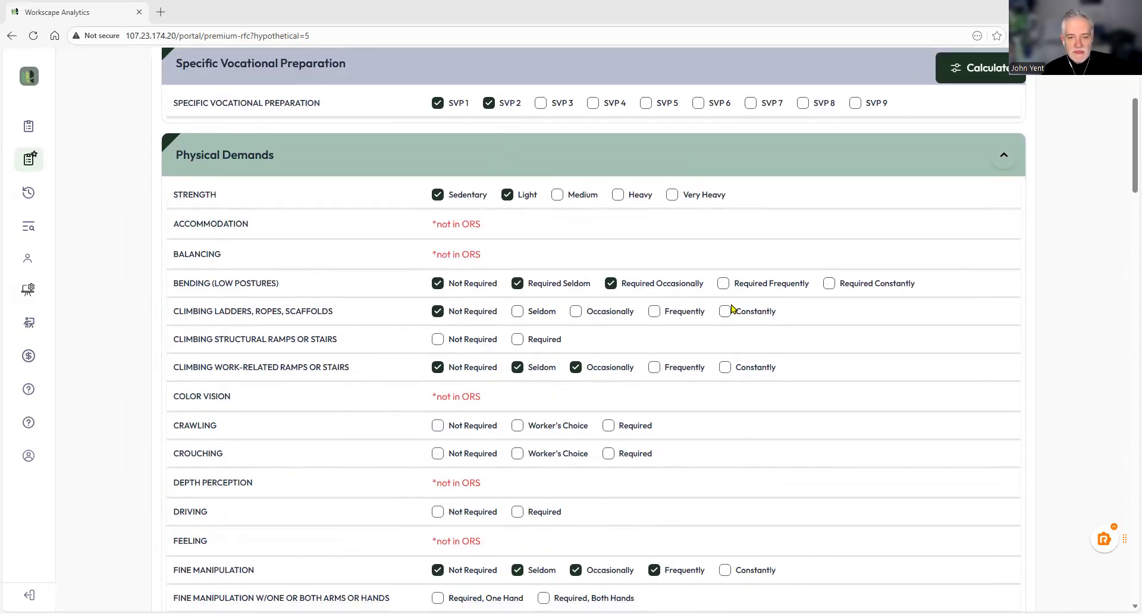
{"action": "scroll", "coordinate": [867, 378], "scroll_direction": "down", "scroll_amount": 3}
{"action": "scroll", "coordinate": [867, 377], "scroll_direction": "down", "scroll_amount": 3}
{"action": "scroll", "coordinate": [885, 357], "scroll_direction": "down", "scroll_amount": 5}
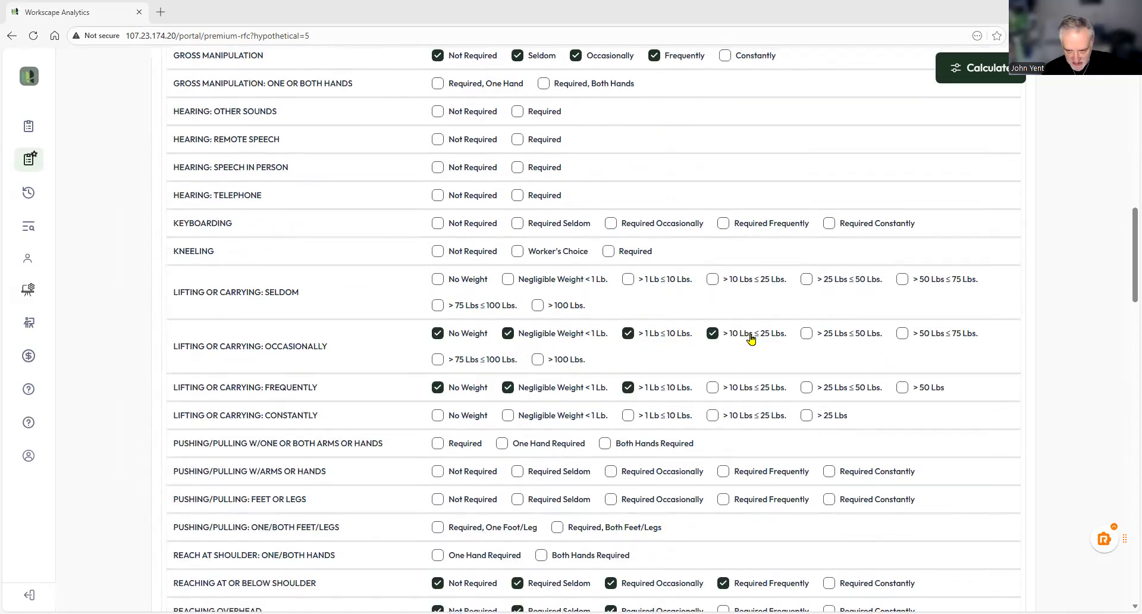
{"action": "scroll", "coordinate": [870, 397], "scroll_direction": "down", "scroll_amount": 6}
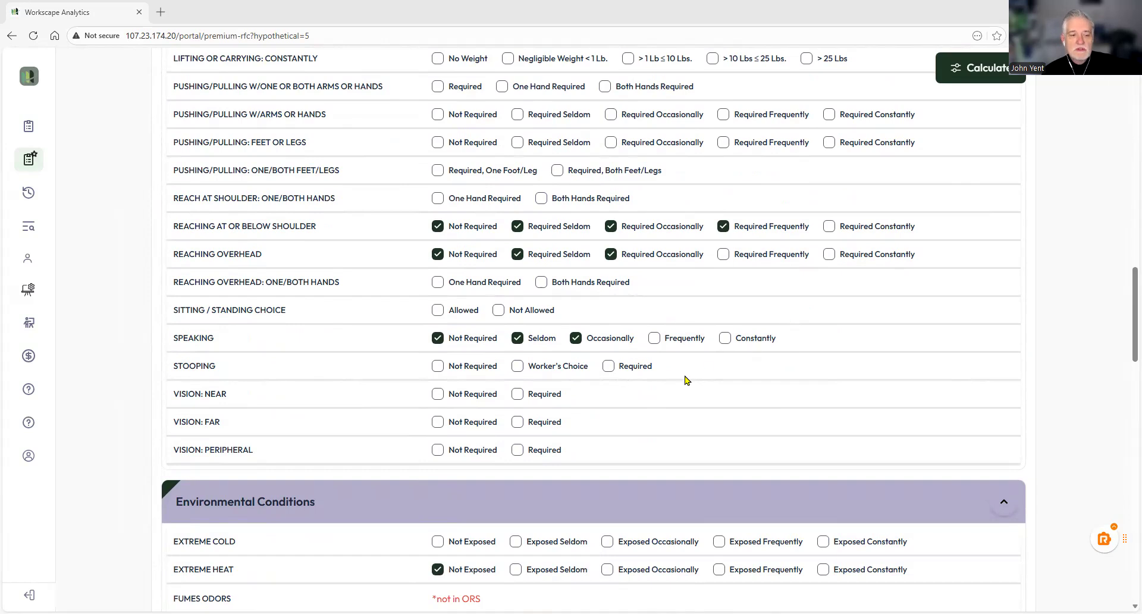
{"action": "scroll", "coordinate": [864, 389], "scroll_direction": "down", "scroll_amount": 5}
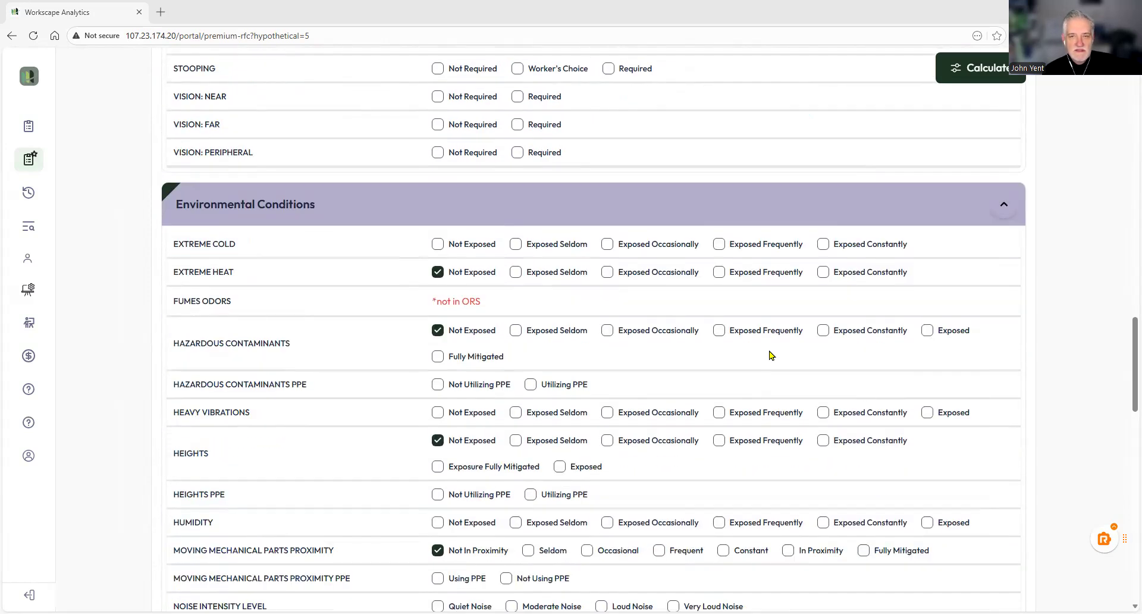
{"action": "scroll", "coordinate": [772, 355], "scroll_direction": "down", "scroll_amount": 5}
{"action": "scroll", "coordinate": [773, 355], "scroll_direction": "down", "scroll_amount": 5}
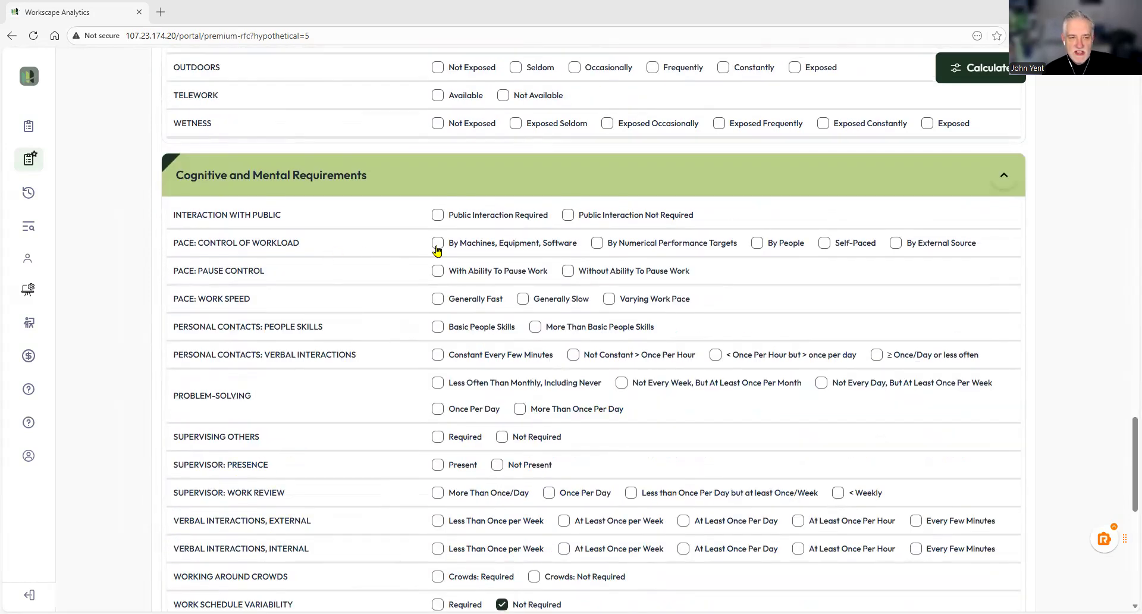
{"action": "scroll", "coordinate": [743, 324], "scroll_direction": "down", "scroll_amount": 9}
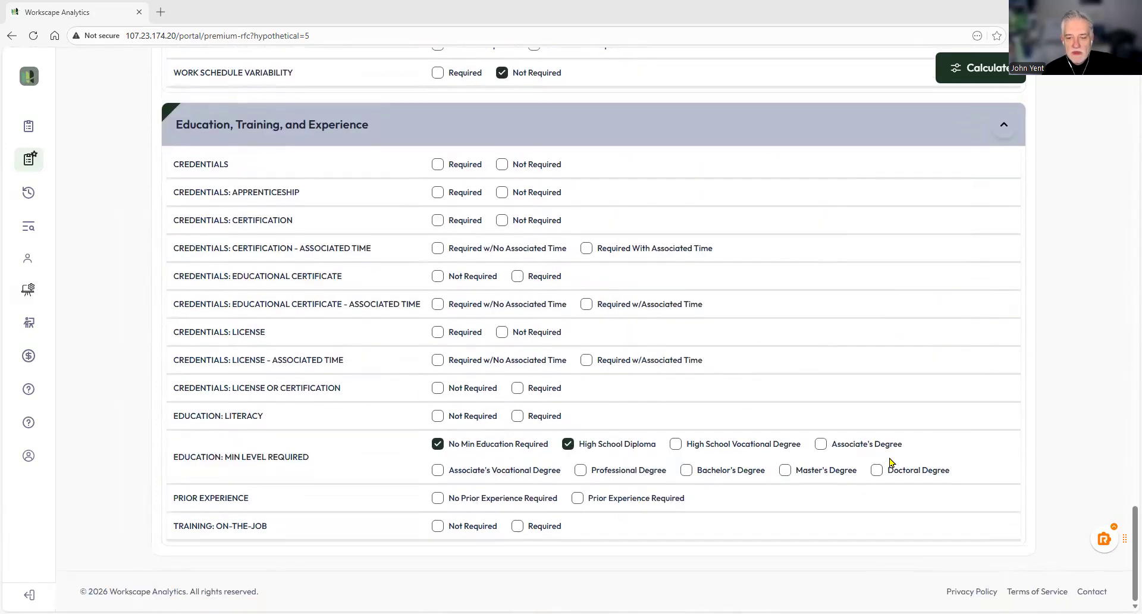
{"action": "left_click", "coordinate": [971, 77]}
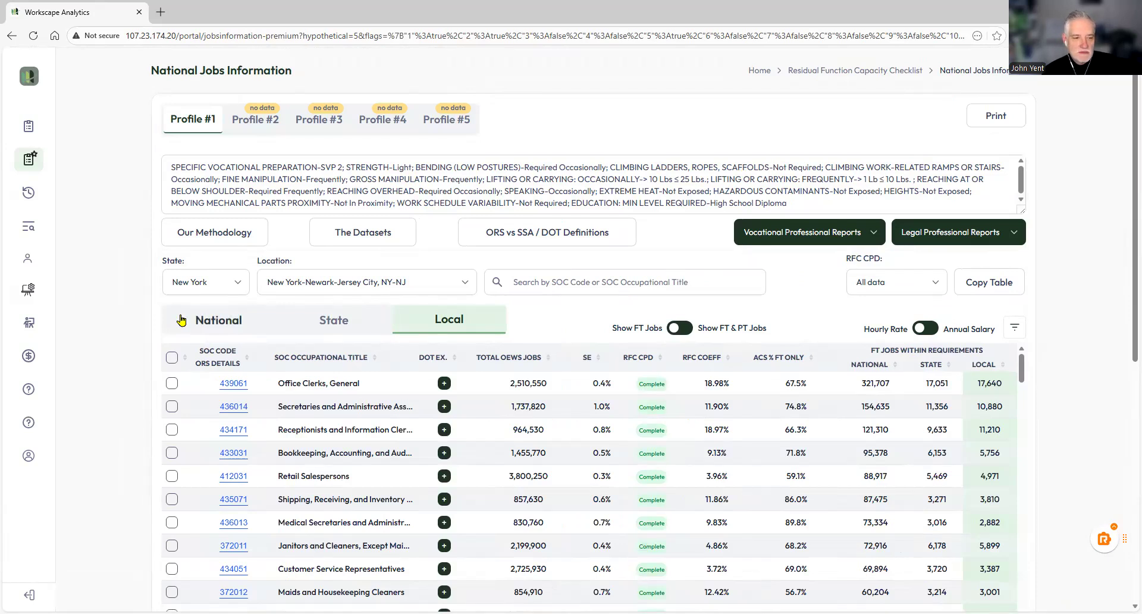
Step: Compare the occupation results across the National, State and Local views and browse the National list
{"action": "left_click", "coordinate": [203, 319]}
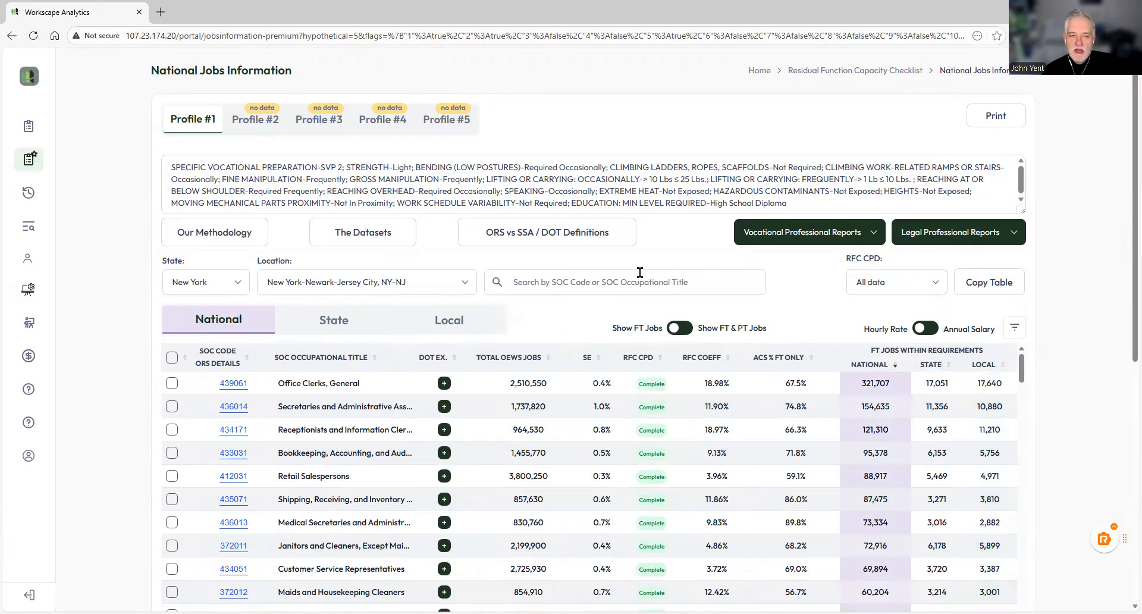
{"action": "left_click", "coordinate": [335, 324]}
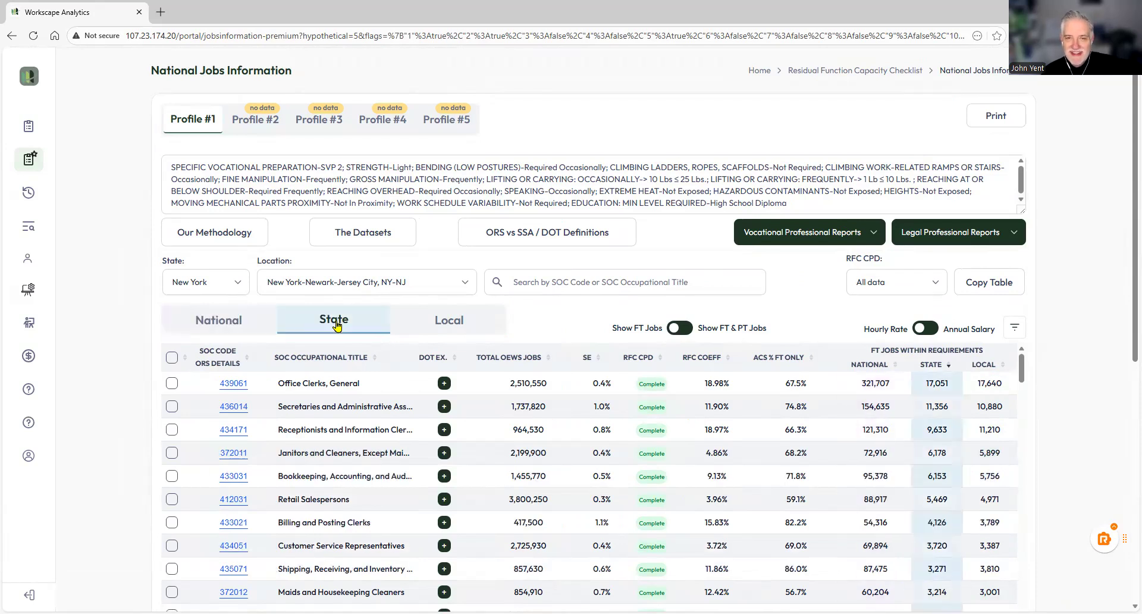
{"action": "left_click", "coordinate": [448, 319]}
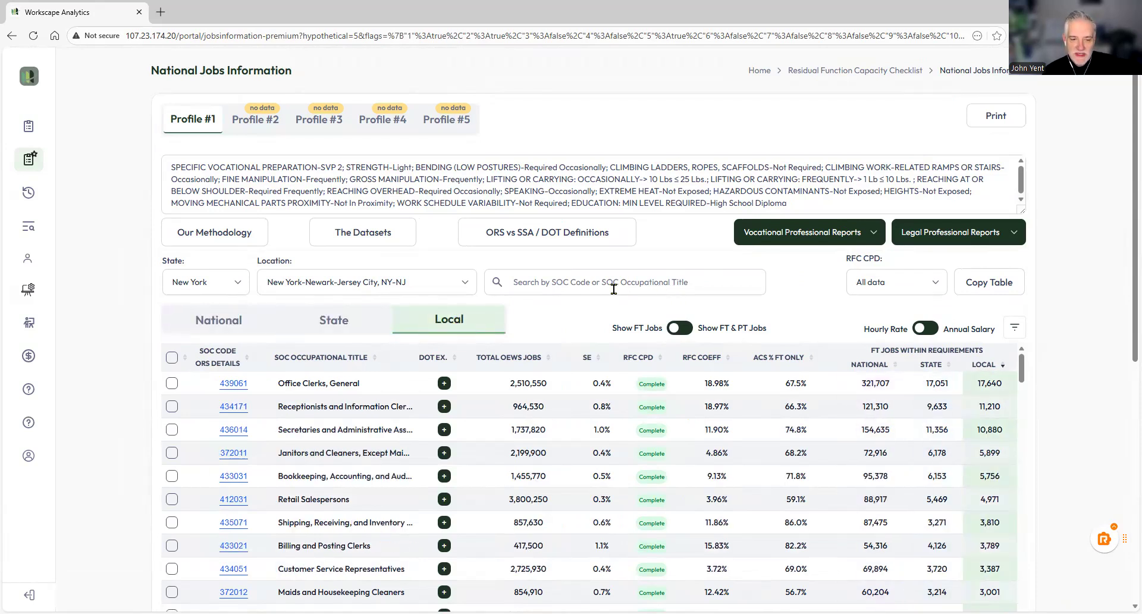
{"action": "left_click", "coordinate": [214, 321]}
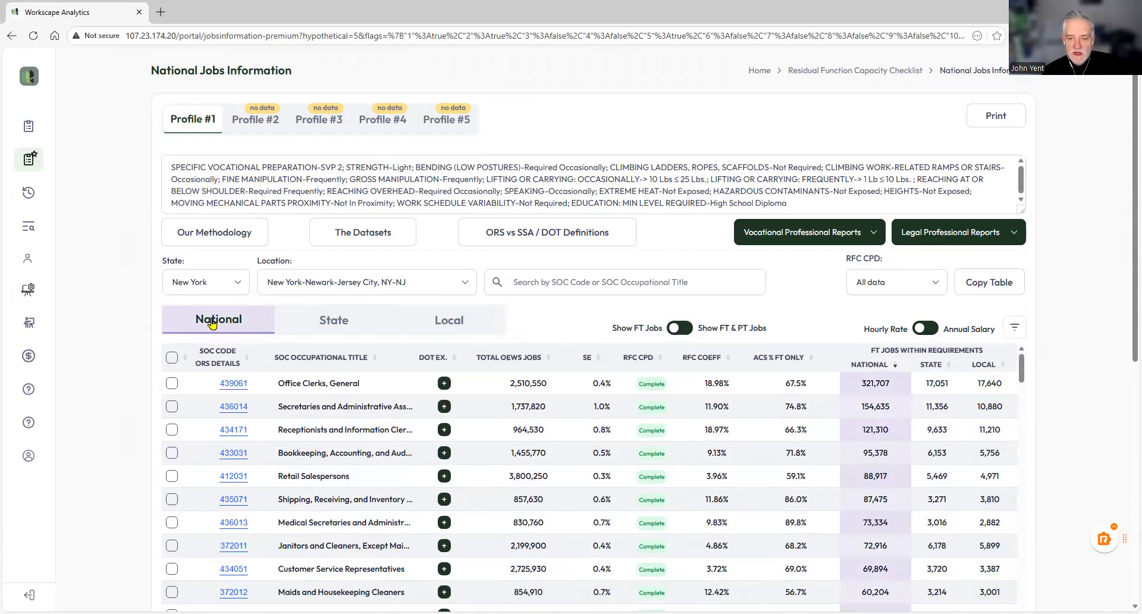
{"action": "scroll", "coordinate": [666, 282], "scroll_direction": "down", "scroll_amount": 1}
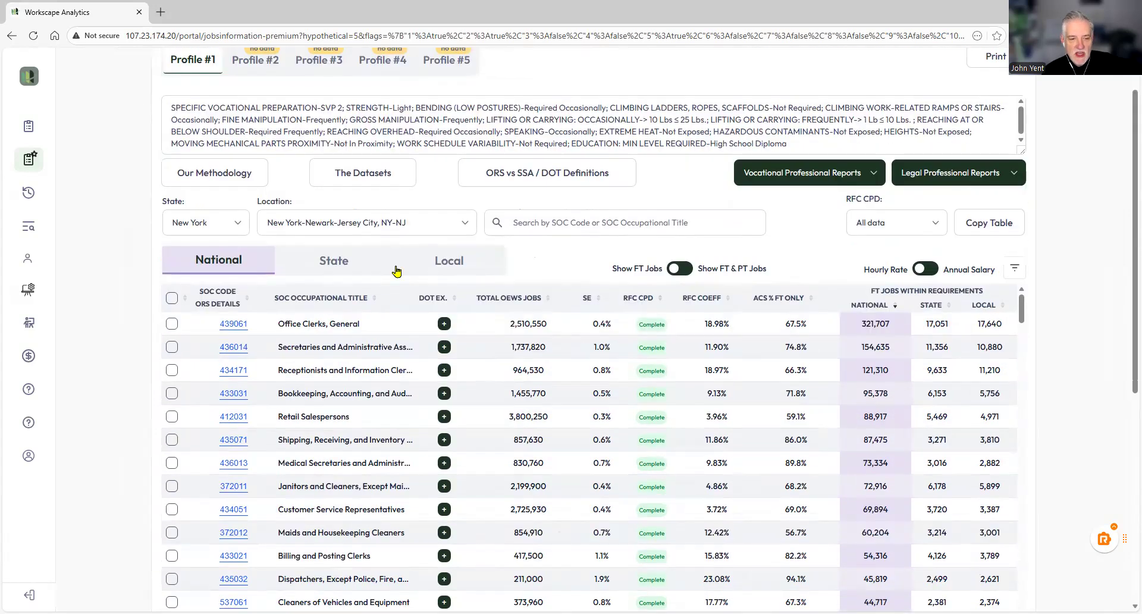
{"action": "scroll", "coordinate": [897, 388], "scroll_direction": "down", "scroll_amount": 5}
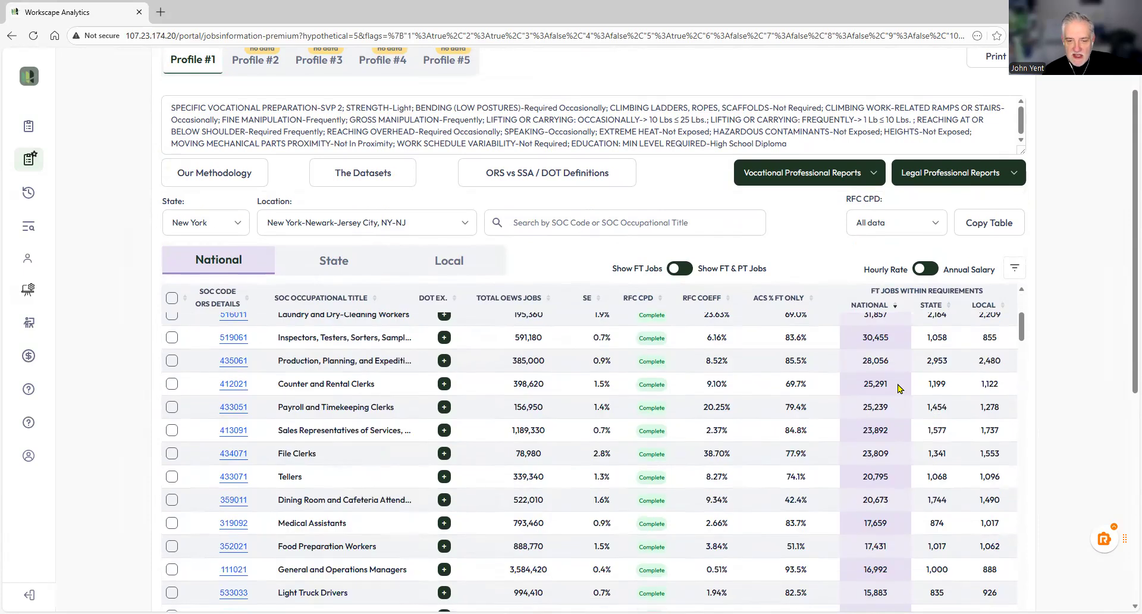
{"action": "scroll", "coordinate": [898, 390], "scroll_direction": "down", "scroll_amount": 15}
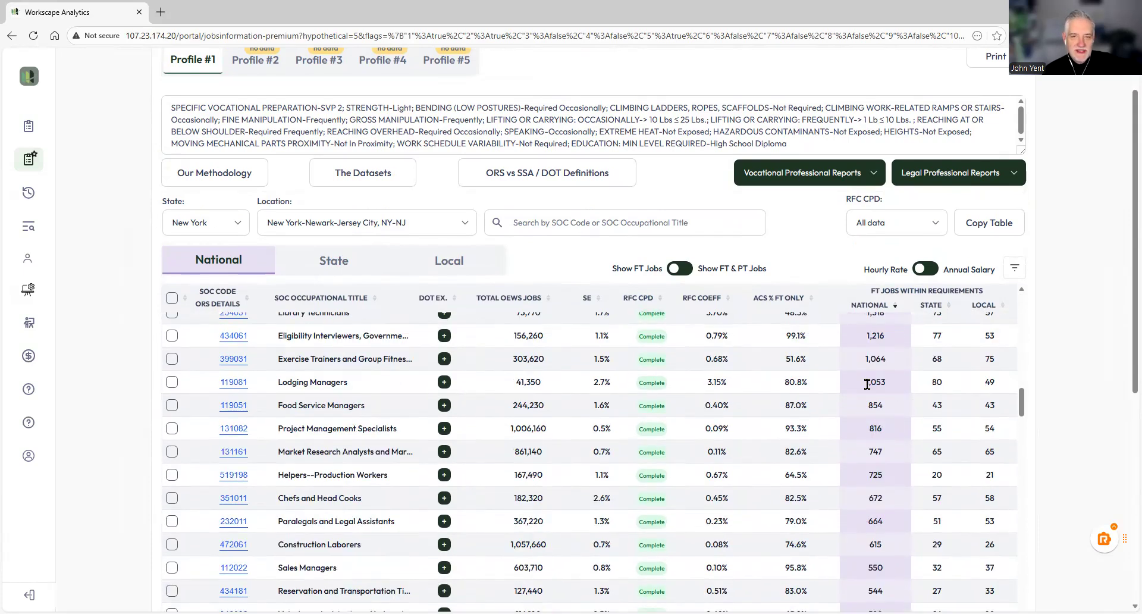
{"action": "scroll", "coordinate": [868, 392], "scroll_direction": "up", "scroll_amount": 20}
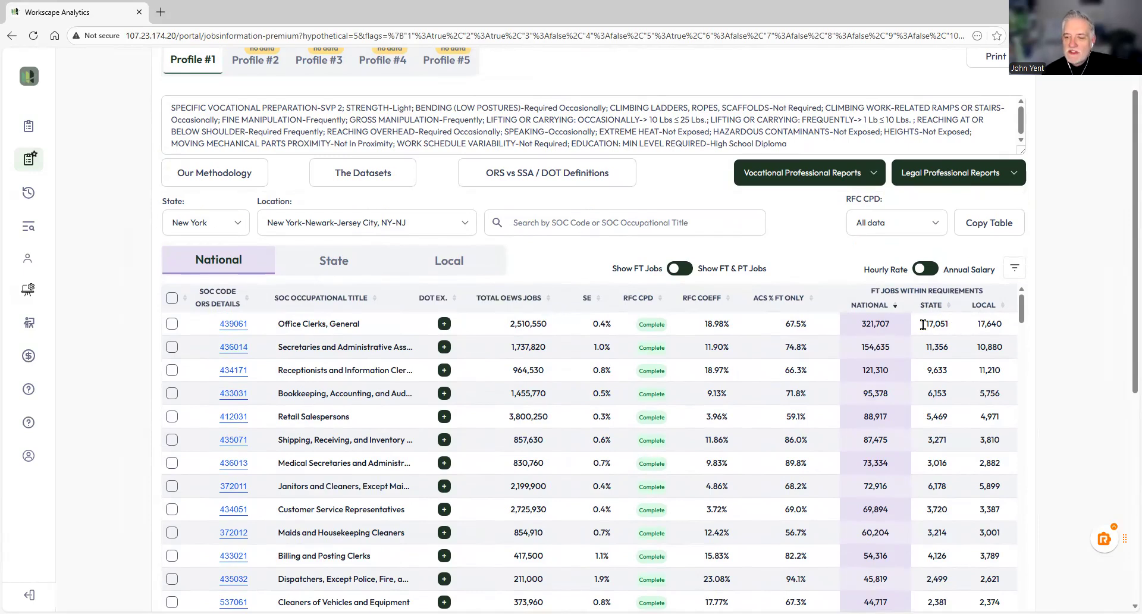
Step: Mark the Office Clerks, General; Receptionists and Information Clerks; and Retail Salespersons rows
{"action": "left_click", "coordinate": [172, 324]}
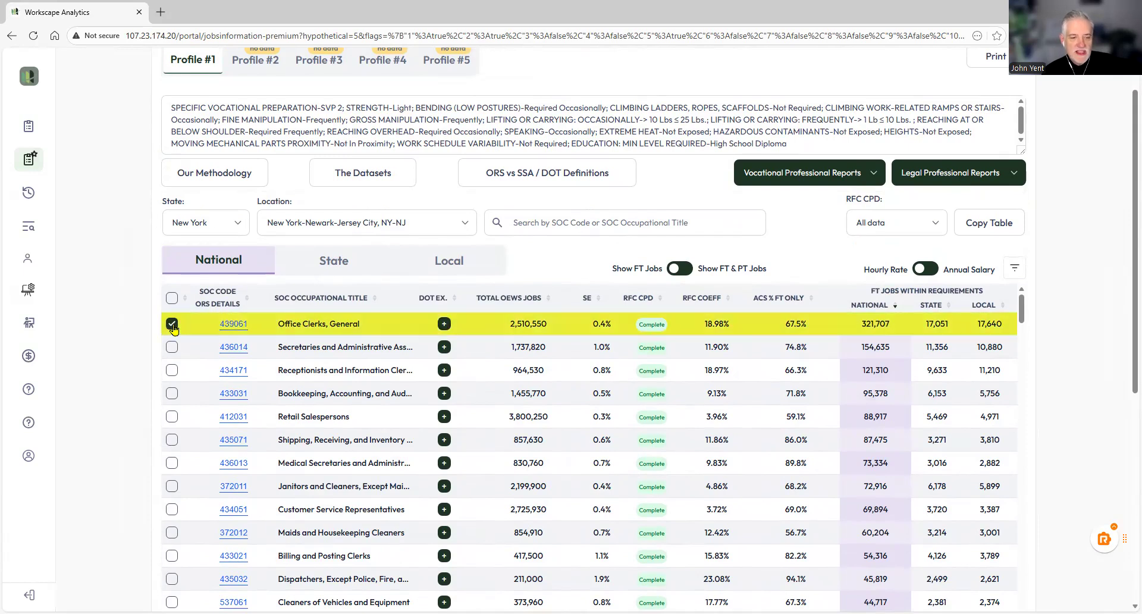
{"action": "left_click", "coordinate": [170, 370]}
{"action": "left_click", "coordinate": [172, 417]}
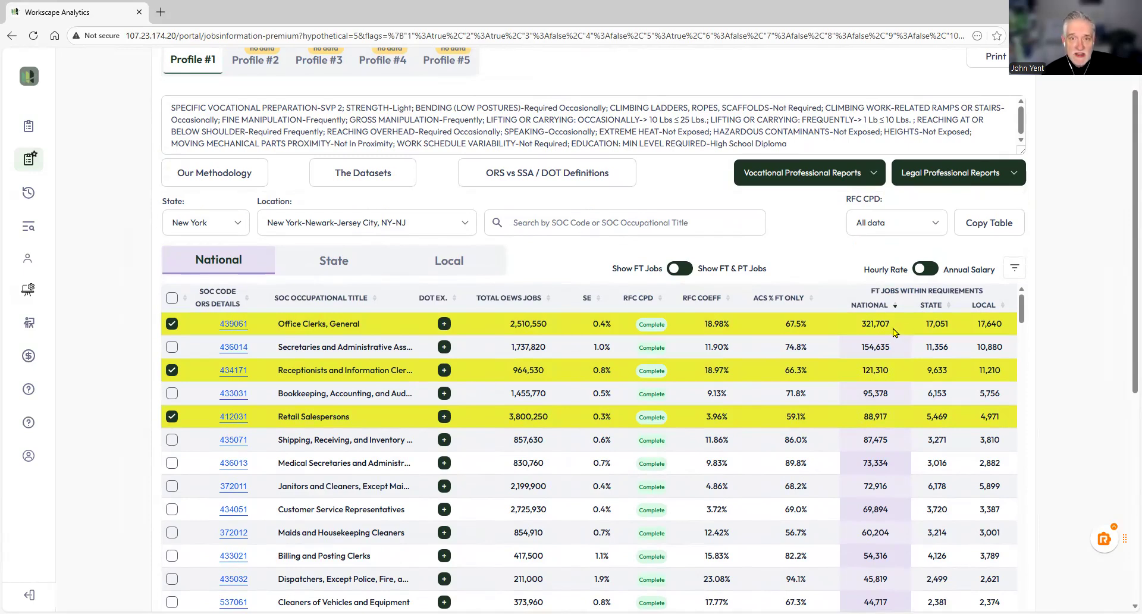
Step: Open the Office Clerks, General detail worksheet and examine its category-by-category calculations
{"action": "left_click", "coordinate": [234, 323]}
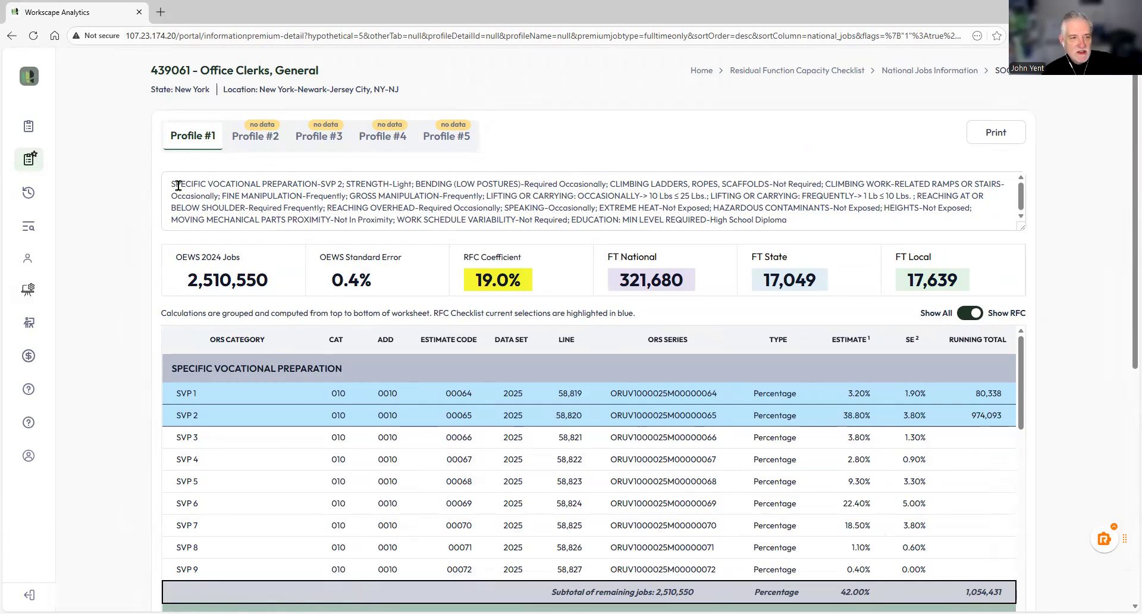
{"action": "left_click_drag", "start_coordinate": [170, 185], "coordinate": [803, 238]}
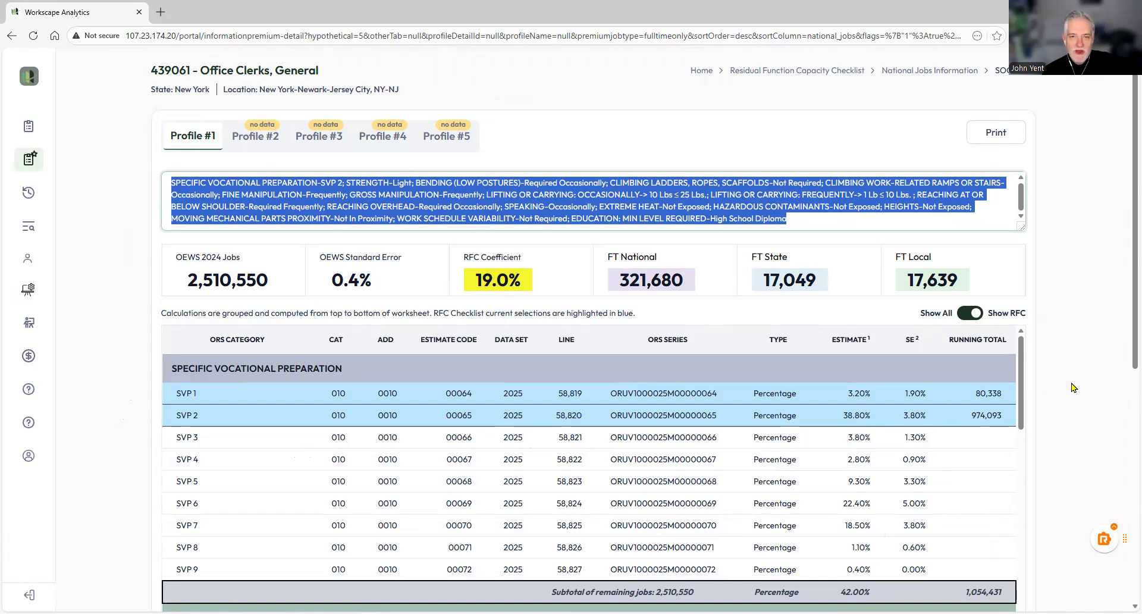
{"action": "scroll", "coordinate": [1074, 388], "scroll_direction": "down", "scroll_amount": 2}
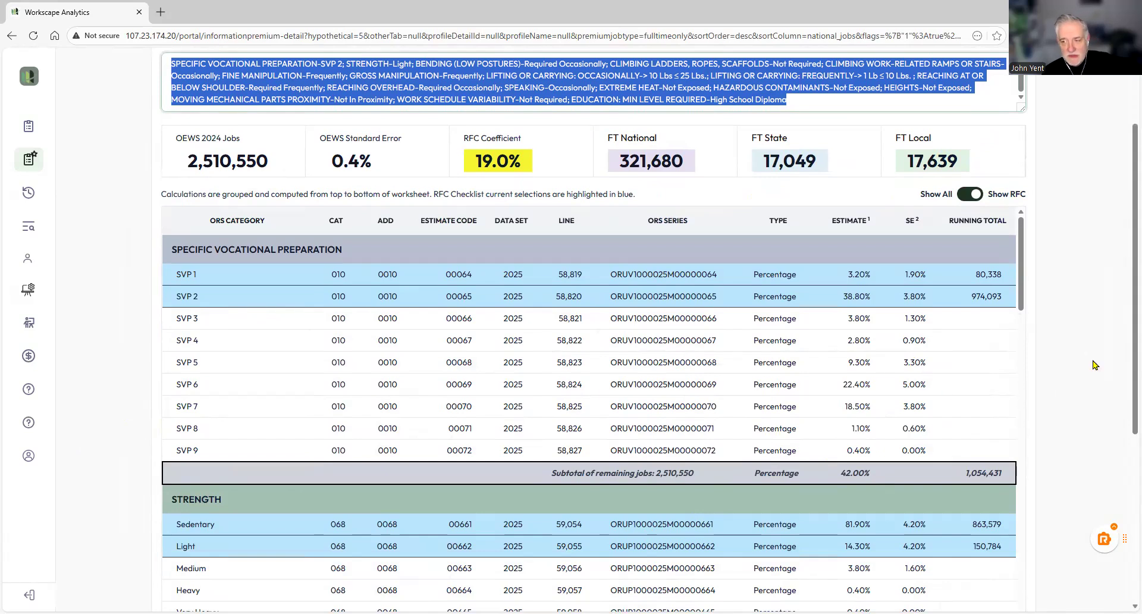
{"action": "scroll", "coordinate": [1092, 365], "scroll_direction": "down", "scroll_amount": 2}
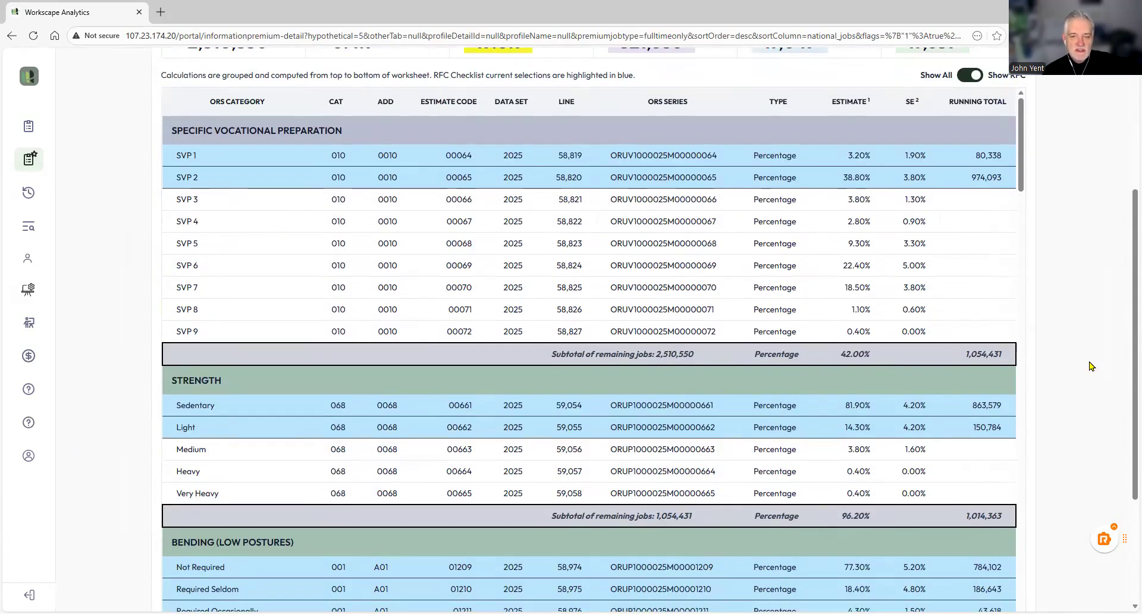
{"action": "scroll", "coordinate": [1092, 365], "scroll_direction": "down", "scroll_amount": 2}
{"action": "scroll", "coordinate": [1097, 365], "scroll_direction": "up", "scroll_amount": 3}
{"action": "scroll", "coordinate": [1097, 365], "scroll_direction": "up", "scroll_amount": 3}
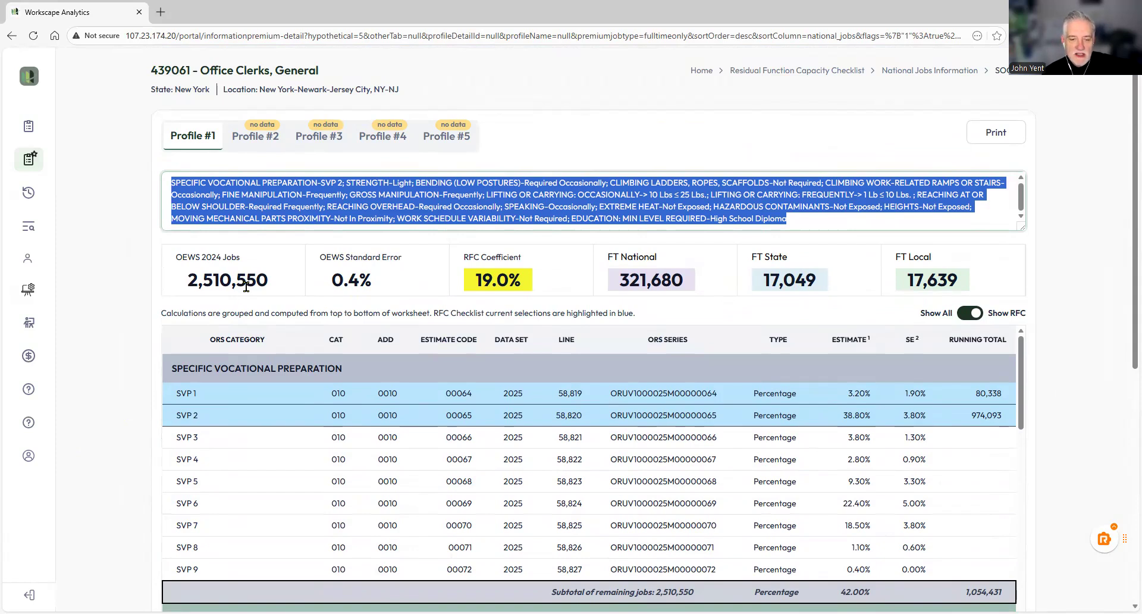
{"action": "scroll", "coordinate": [1075, 354], "scroll_direction": "down", "scroll_amount": 2}
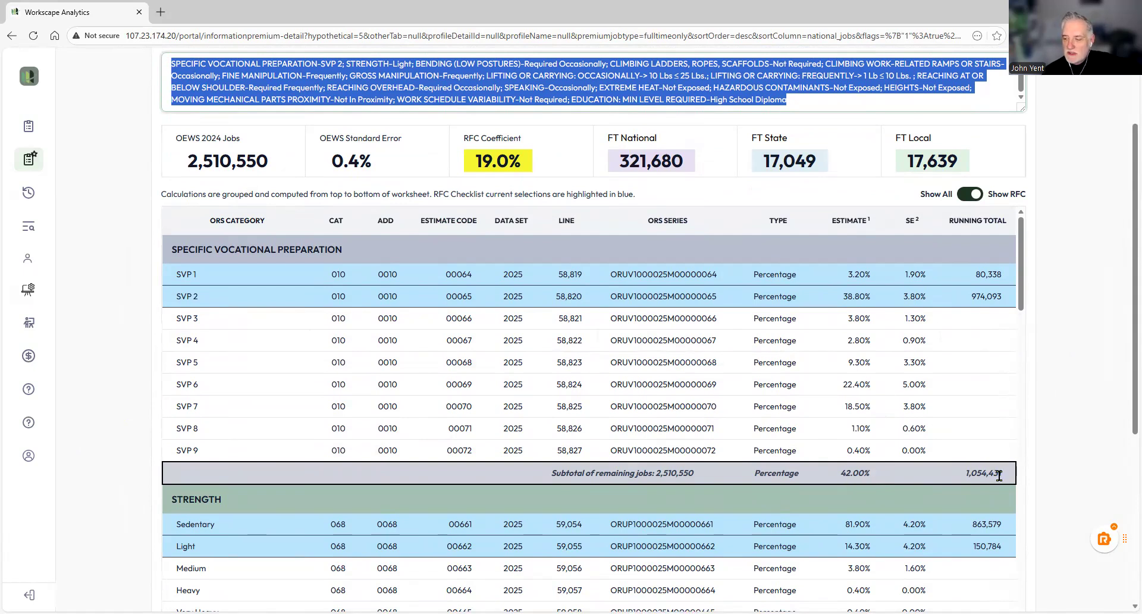
{"action": "scroll", "coordinate": [618, 314], "scroll_direction": "down", "scroll_amount": 4}
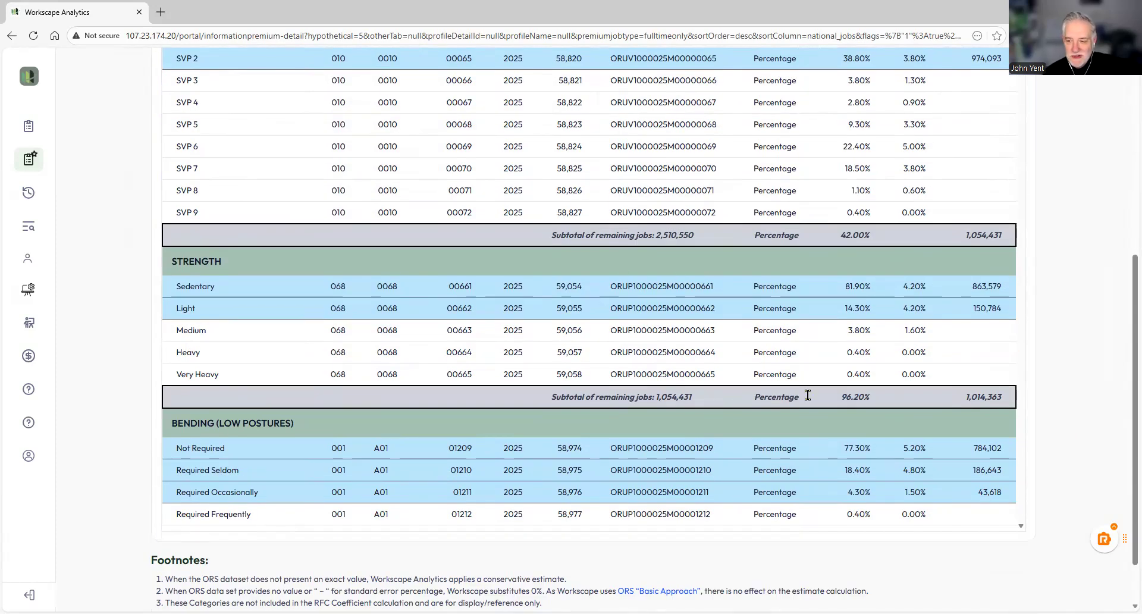
{"action": "scroll", "coordinate": [951, 399], "scroll_direction": "down", "scroll_amount": 5}
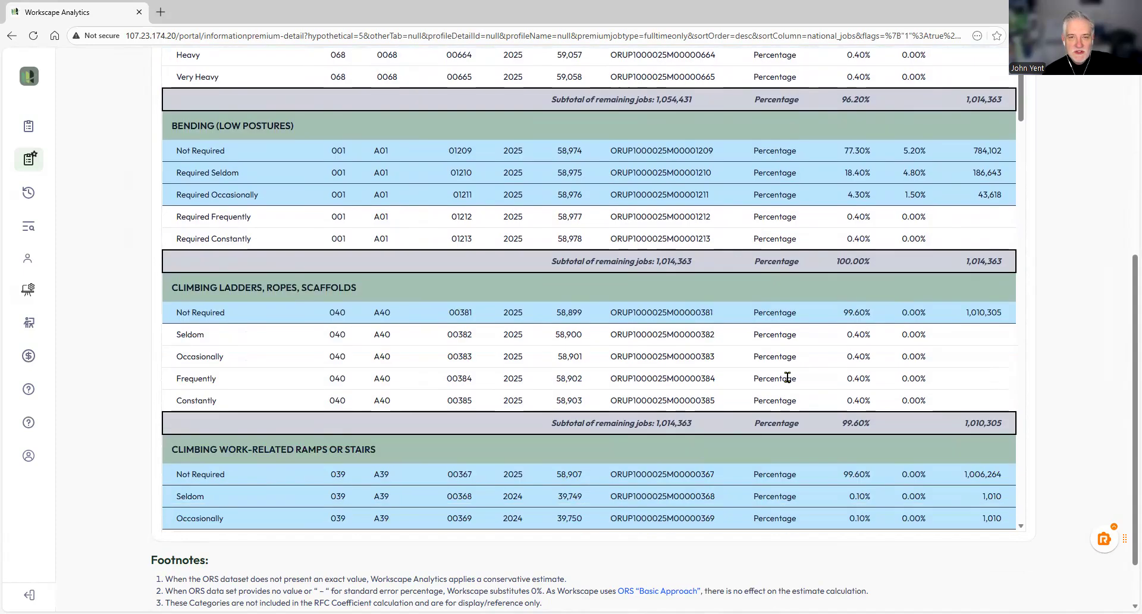
{"action": "scroll", "coordinate": [831, 401], "scroll_direction": "up", "scroll_amount": 5}
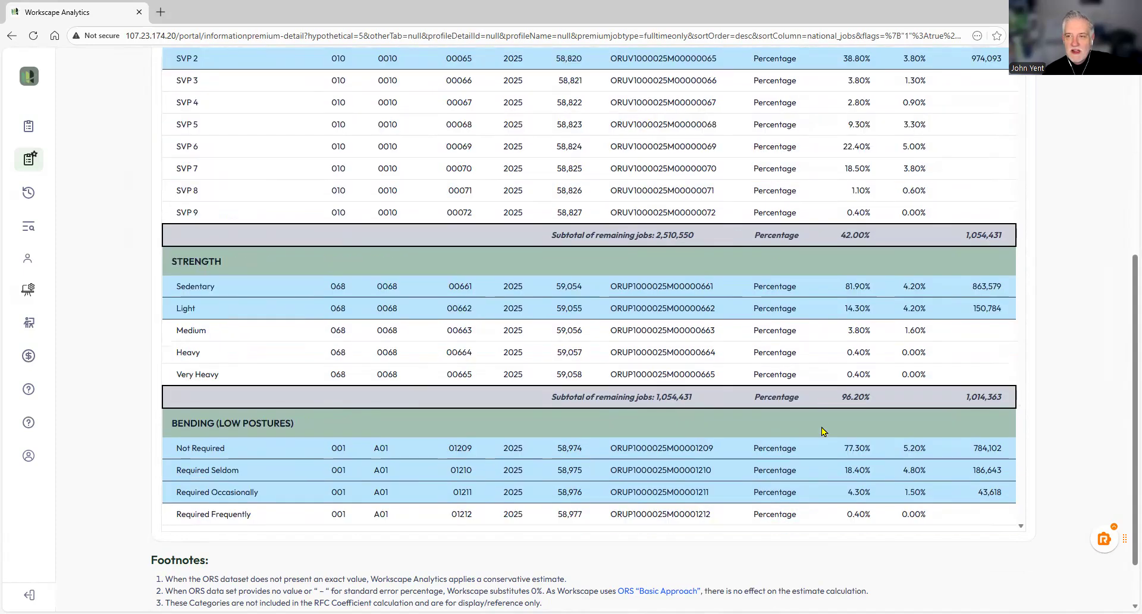
{"action": "scroll", "coordinate": [1110, 376], "scroll_direction": "up", "scroll_amount": 6}
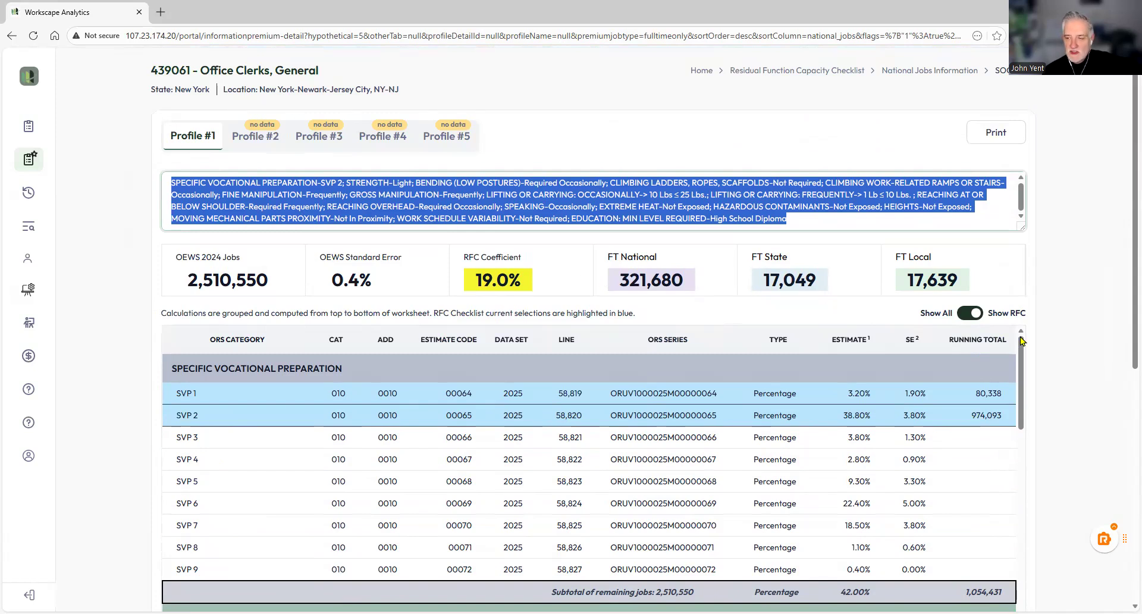
Step: Return to the National Jobs Information list and scroll through the marked occupations
{"action": "left_click", "coordinate": [708, 308]}
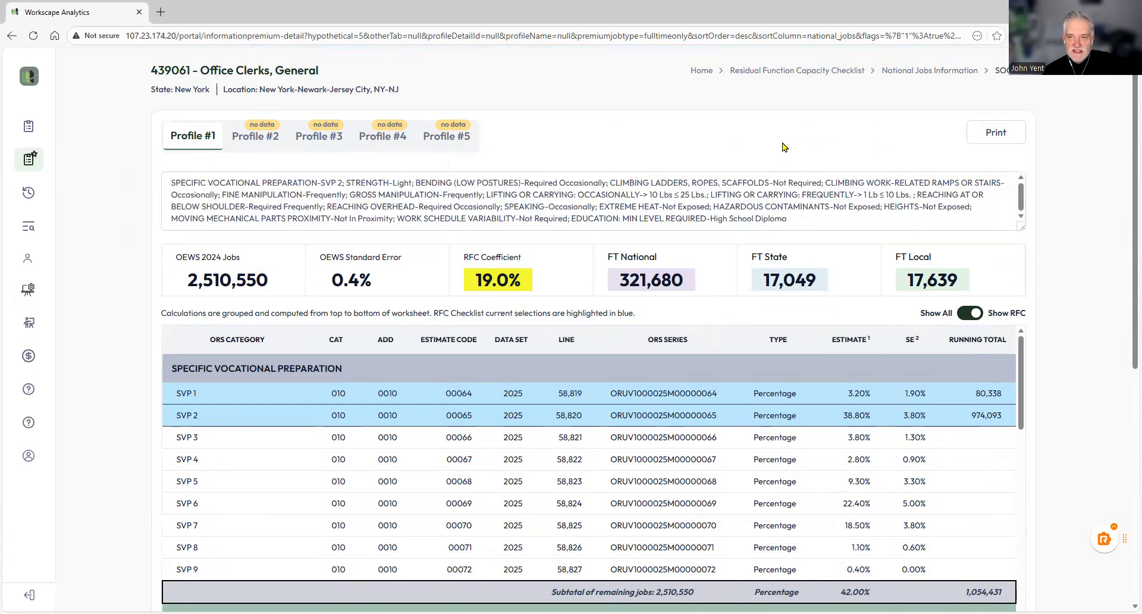
{"action": "left_click", "coordinate": [910, 71]}
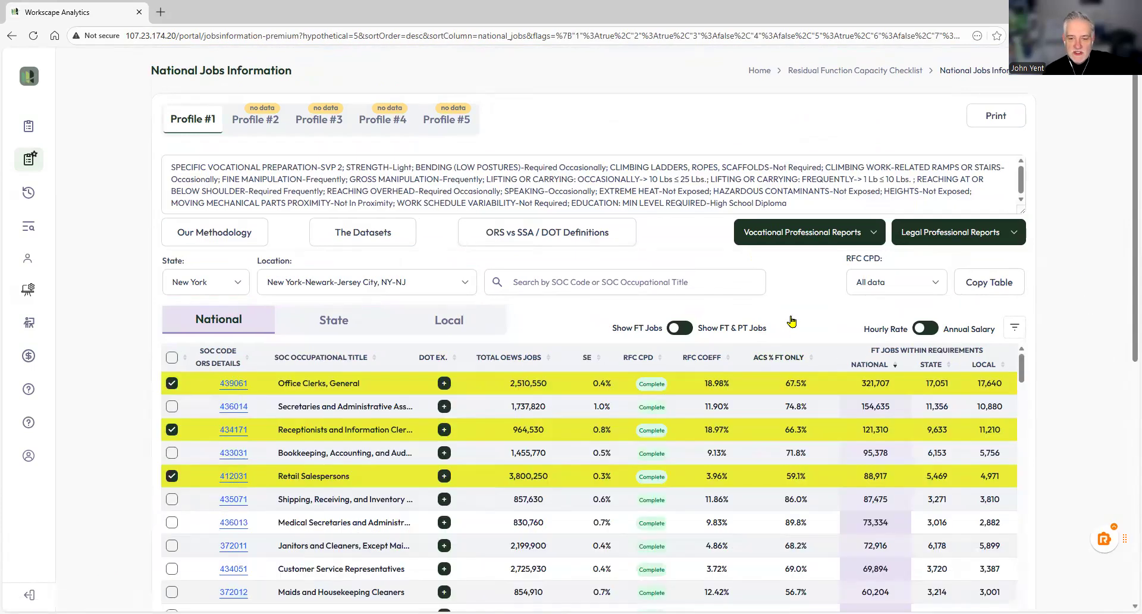
{"action": "scroll", "coordinate": [398, 255], "scroll_direction": "down", "scroll_amount": 1}
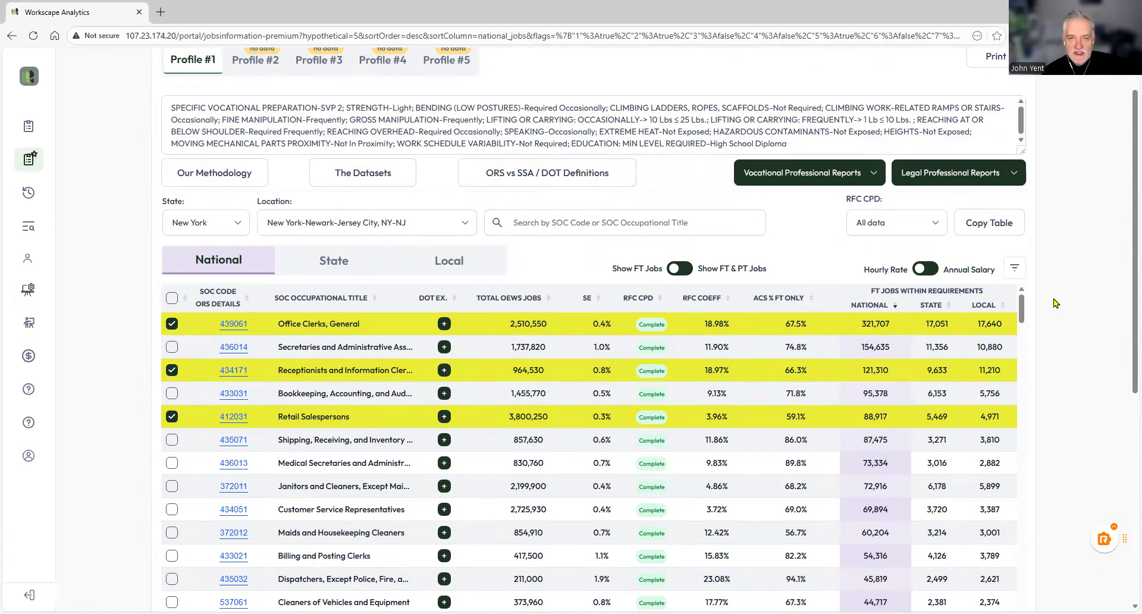
{"action": "scroll", "coordinate": [1055, 303], "scroll_direction": "down", "scroll_amount": 2}
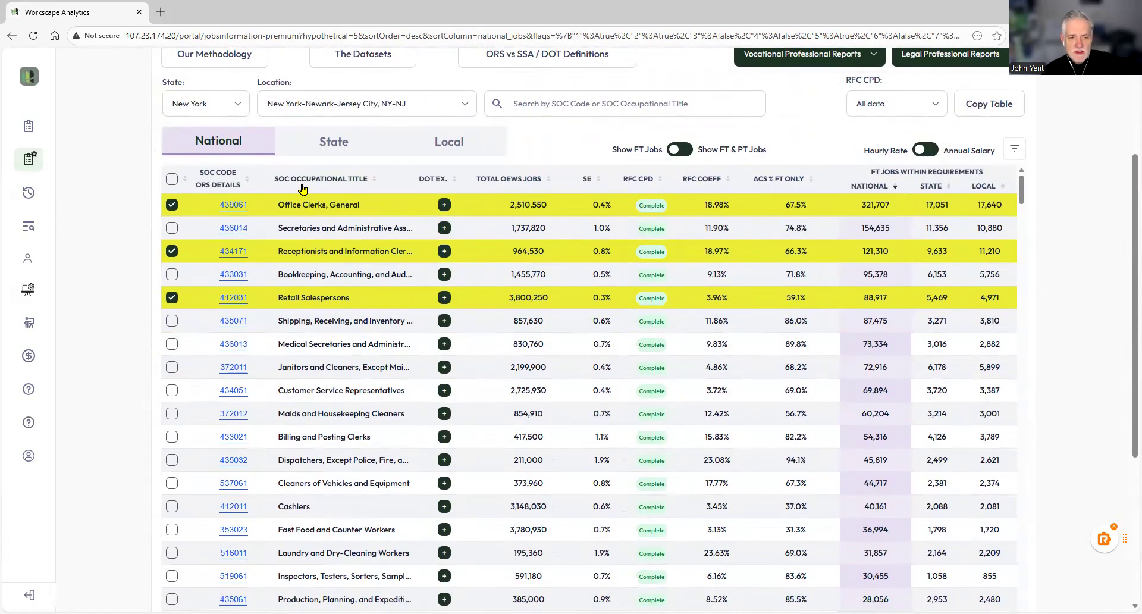